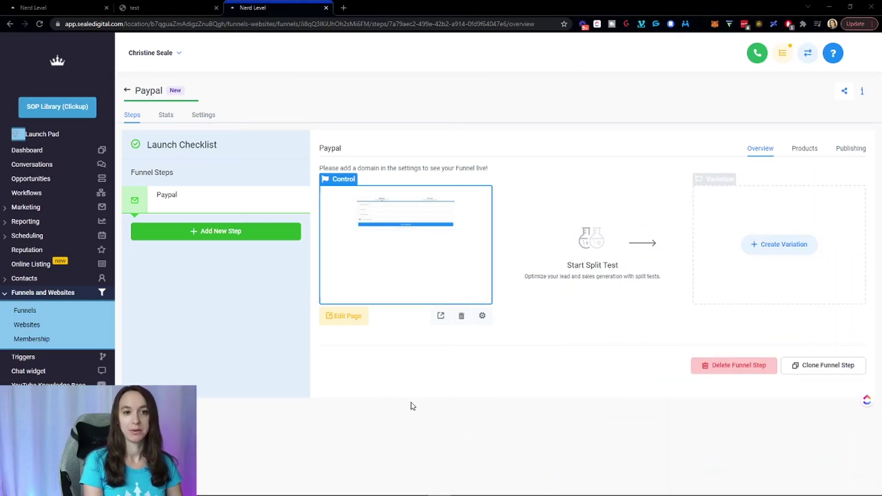
Open the Paypal page in the editor and drop an Image element above the order form.
click(359, 319)
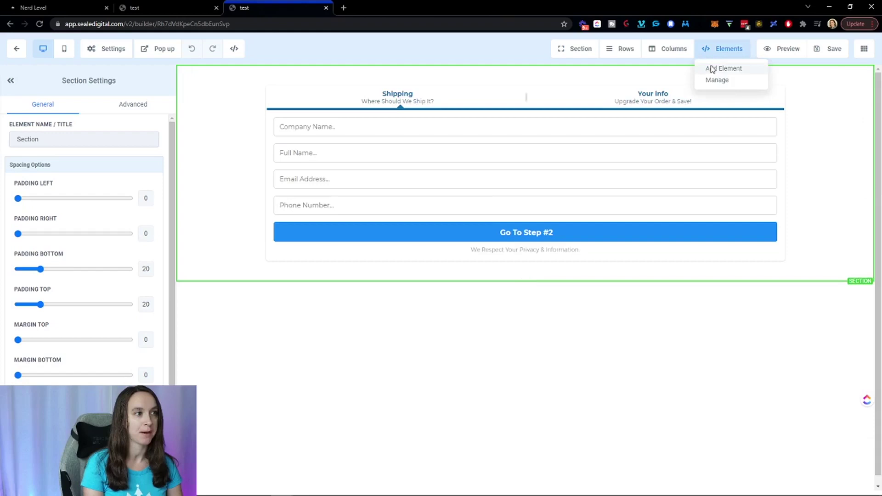
click(710, 68)
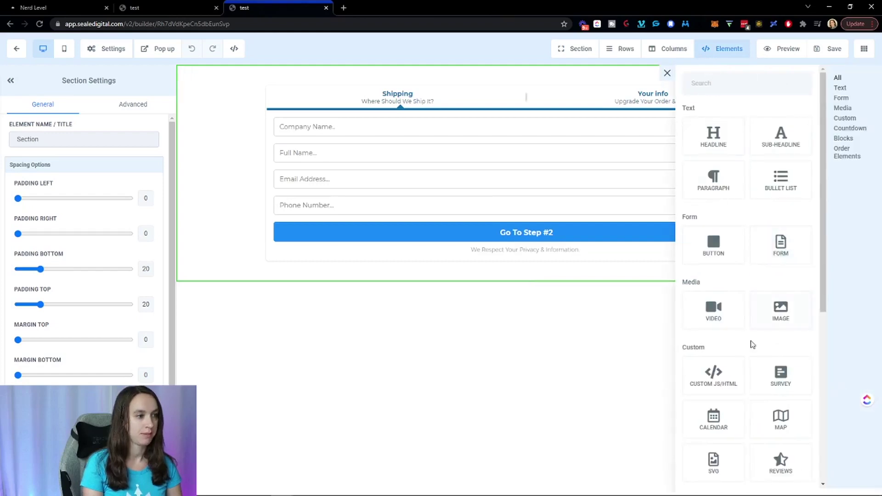
drag(787, 316, 558, 131)
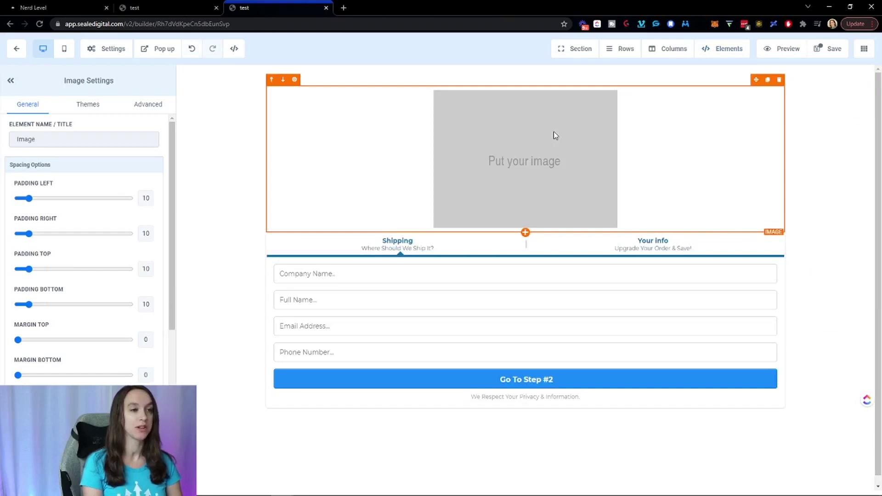
scroll(129, 255, down, 4)
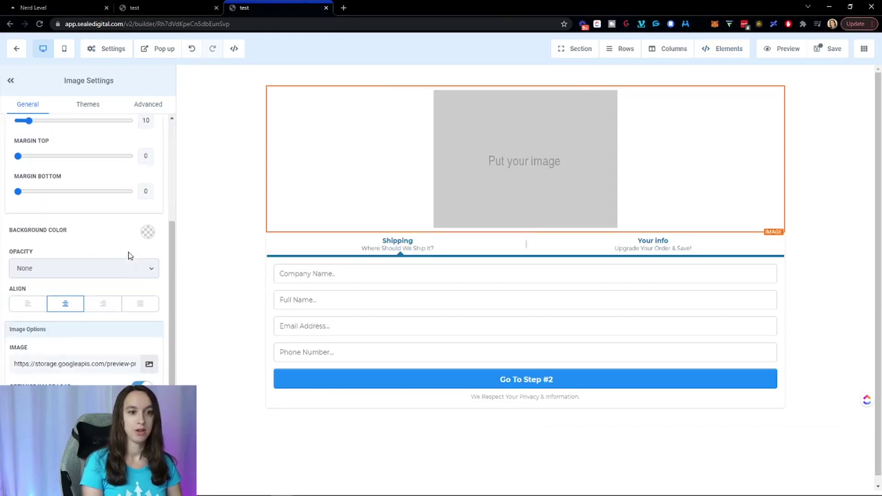
scroll(129, 255, down, 2)
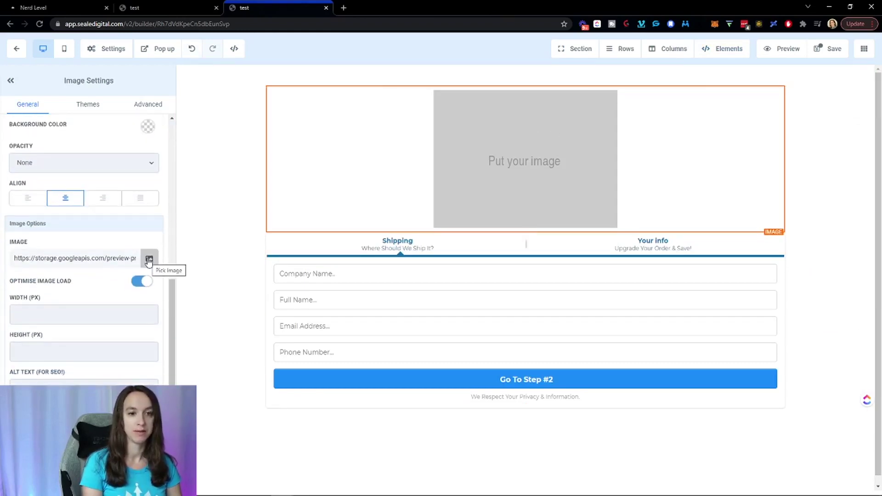
Open the image picker and accept merging all assets into one media library.
click(149, 262)
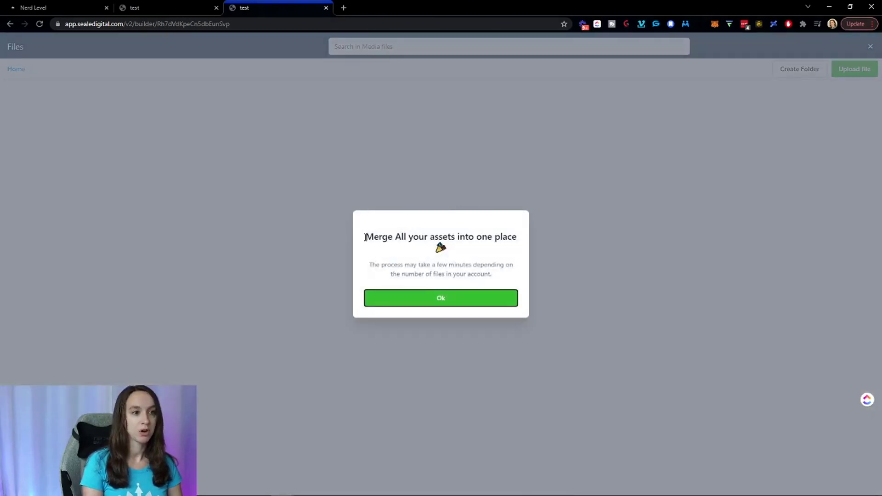
drag(366, 237, 521, 239)
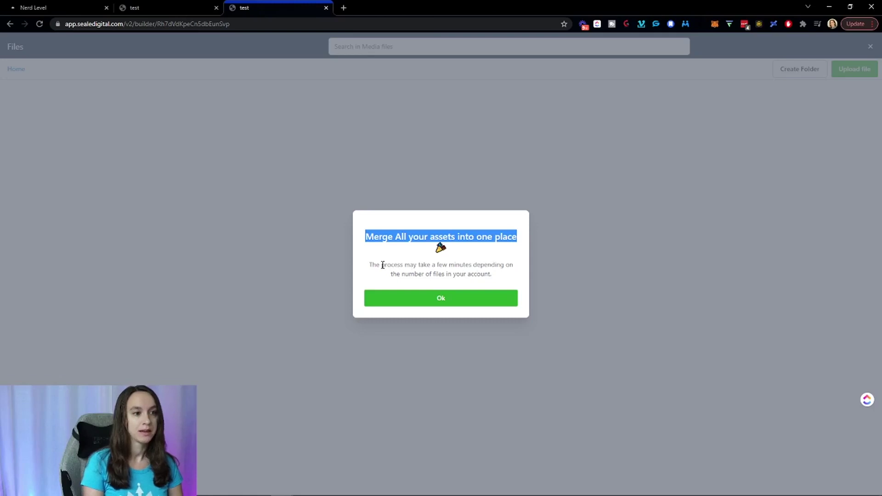
drag(382, 265, 506, 280)
click(465, 303)
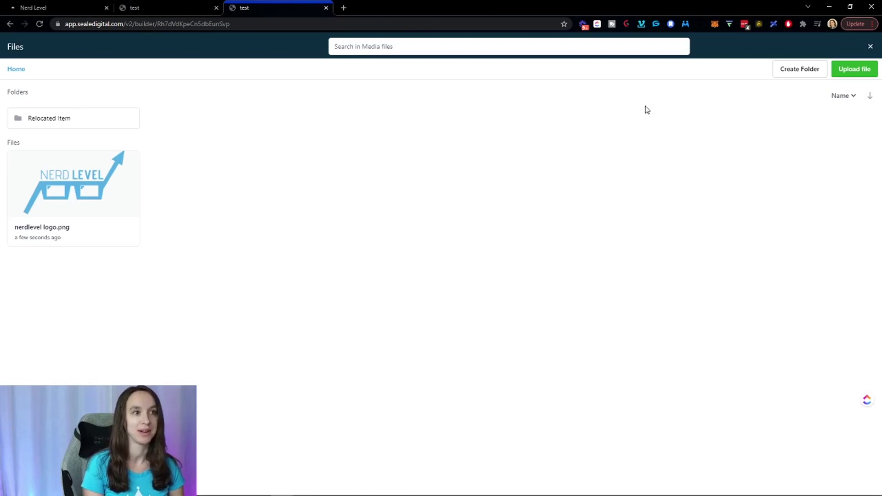
Look inside the Relocated Item folder, then return to Home.
click(57, 125)
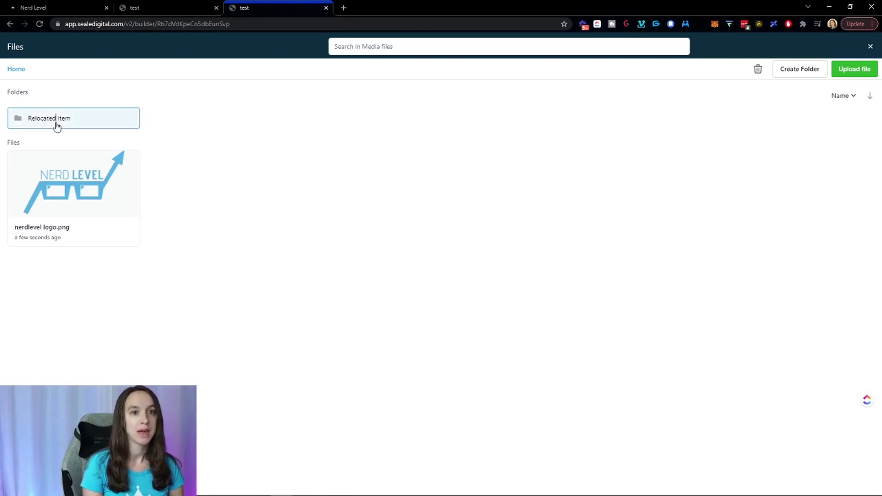
double_click(57, 123)
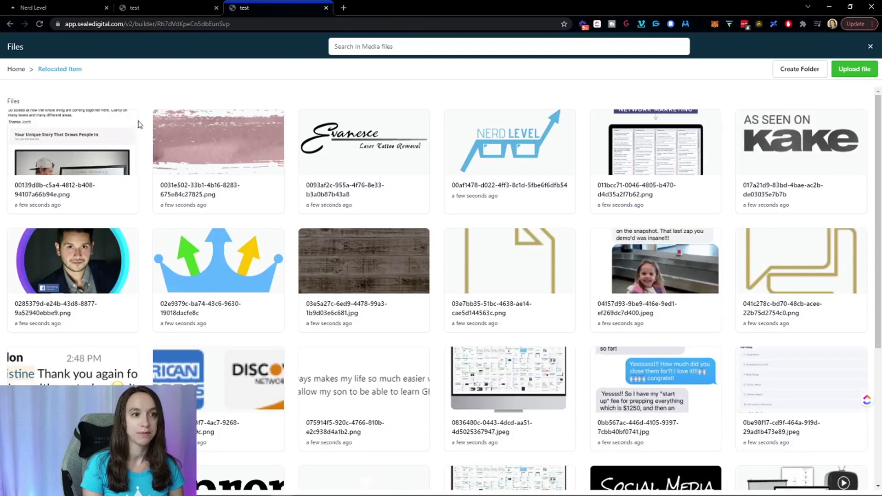
click(16, 70)
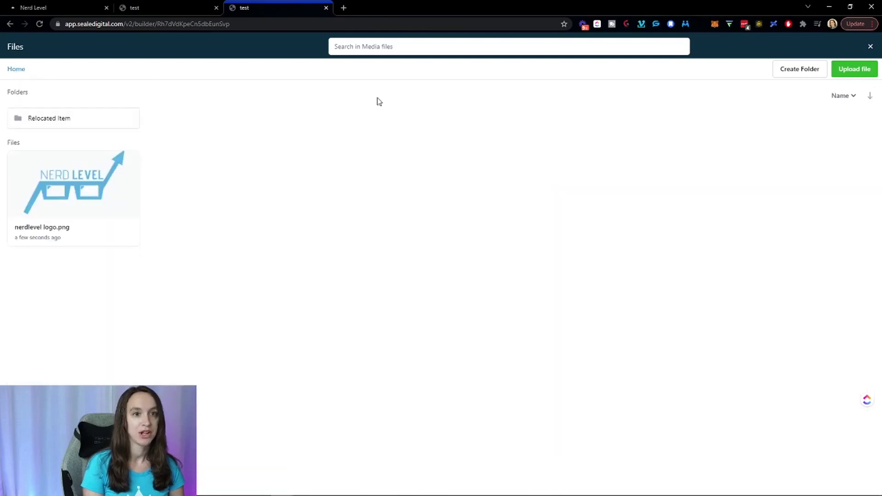
Create a new media folder named 'Logos'.
click(806, 68)
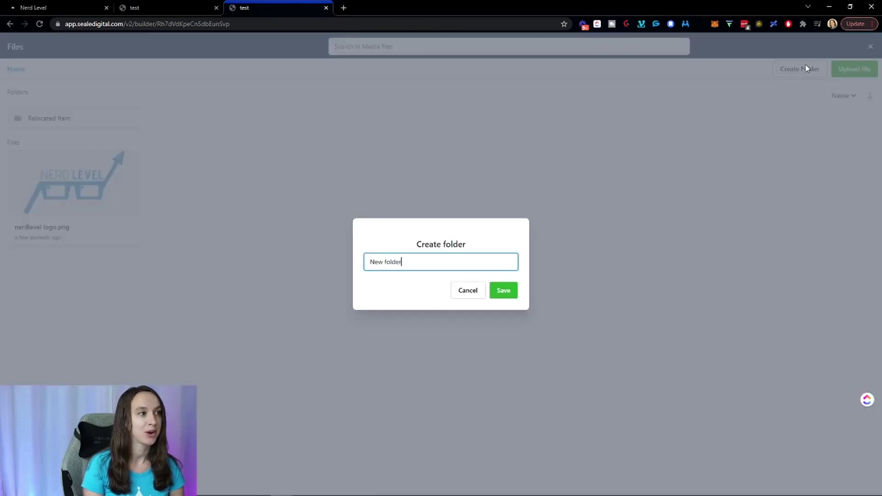
triple_click(435, 262)
text(Logos)
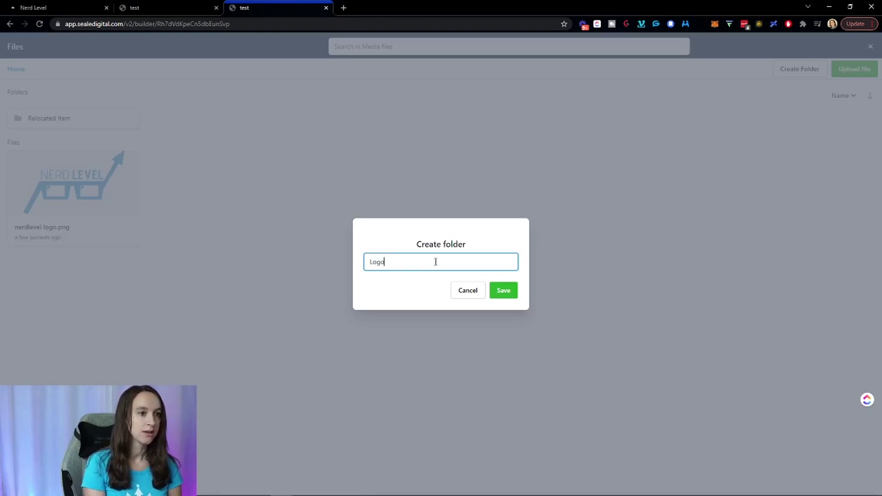
click(504, 294)
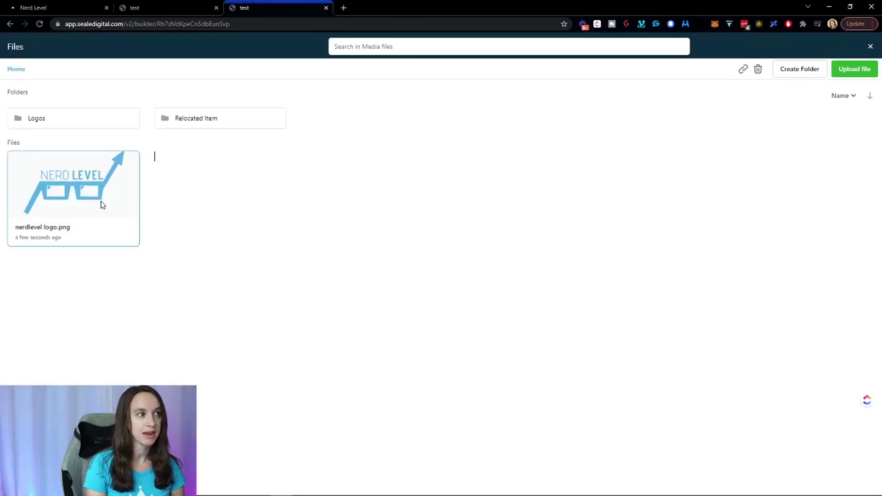
Drag nerdlevel logo.png toward Logos, use it as the page image, and reopen the library.
right_click(65, 195)
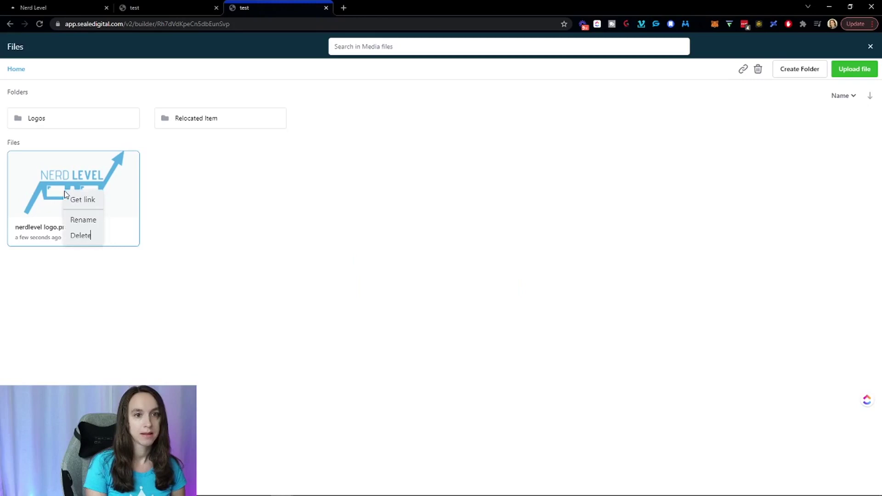
click(137, 220)
drag(99, 212, 91, 128)
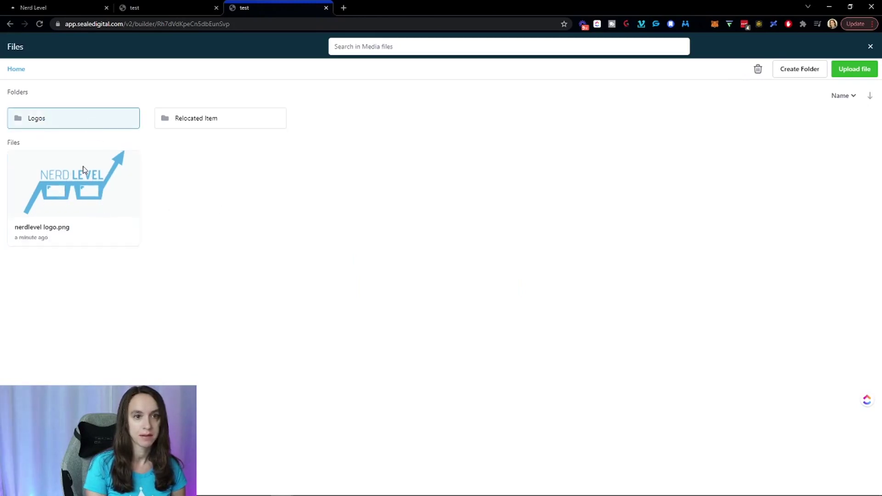
click(81, 170)
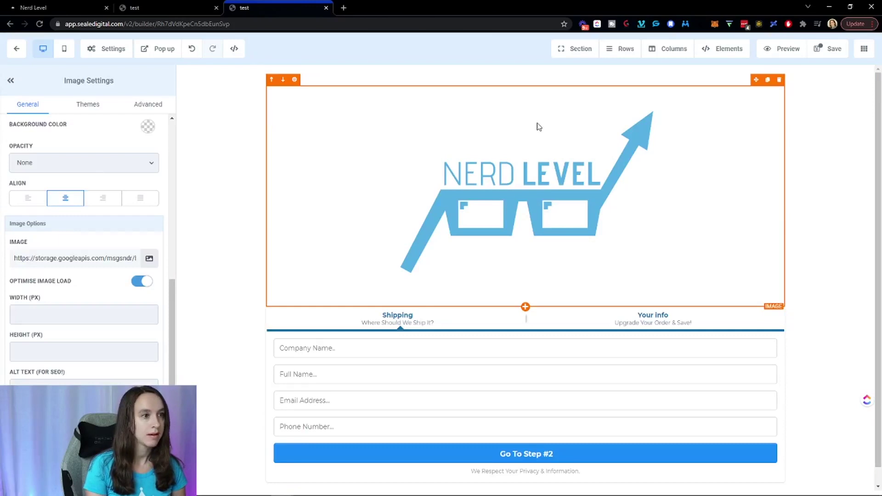
click(150, 259)
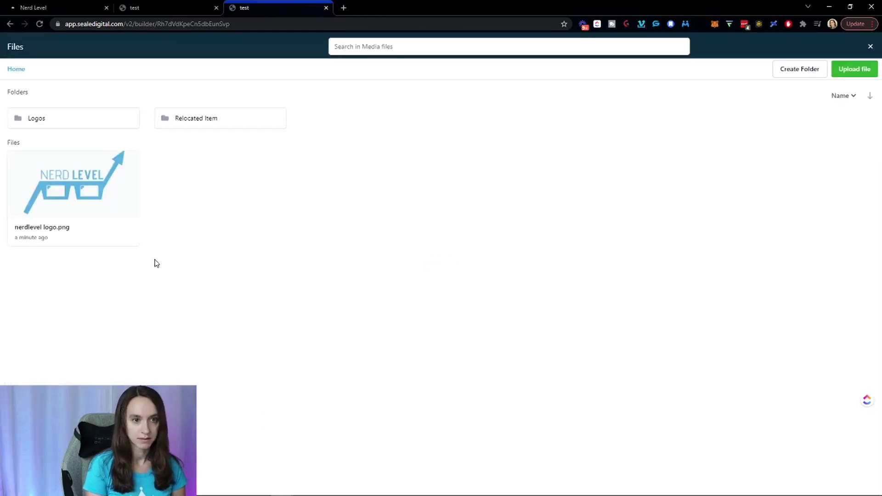
Copy nerdlevel logo.png's link and paste it into the browser address bar.
right_click(102, 199)
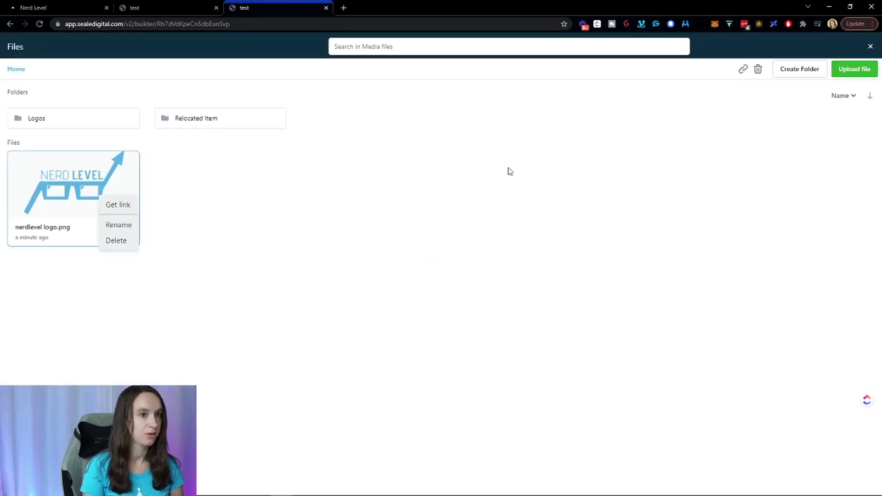
click(126, 208)
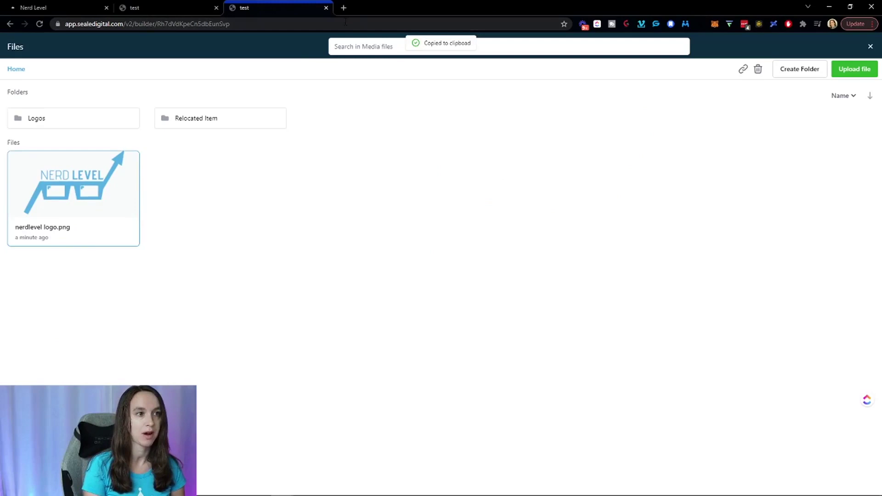
click(305, 24)
key(ctrl+v)
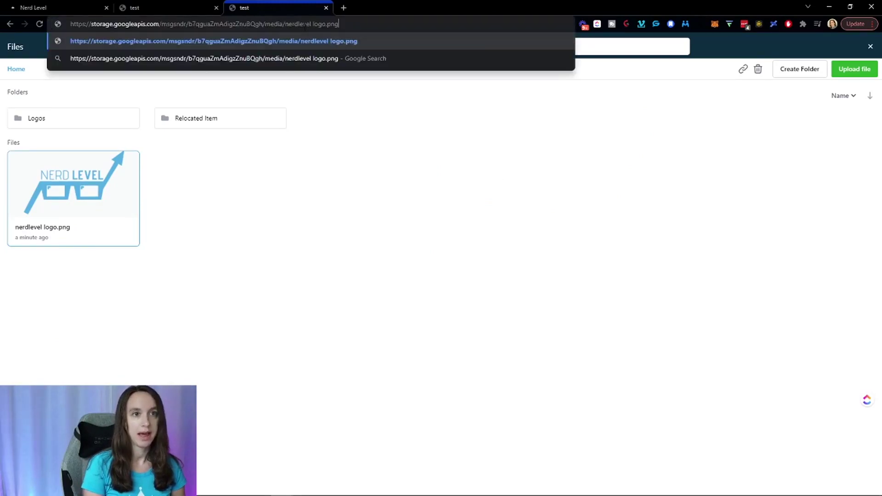
drag(92, 24, 358, 20)
click(149, 24)
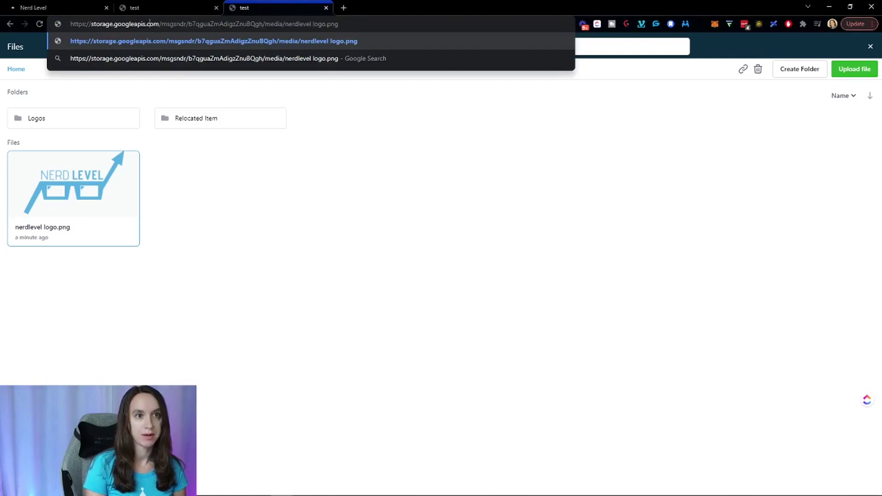
drag(114, 24, 420, 24)
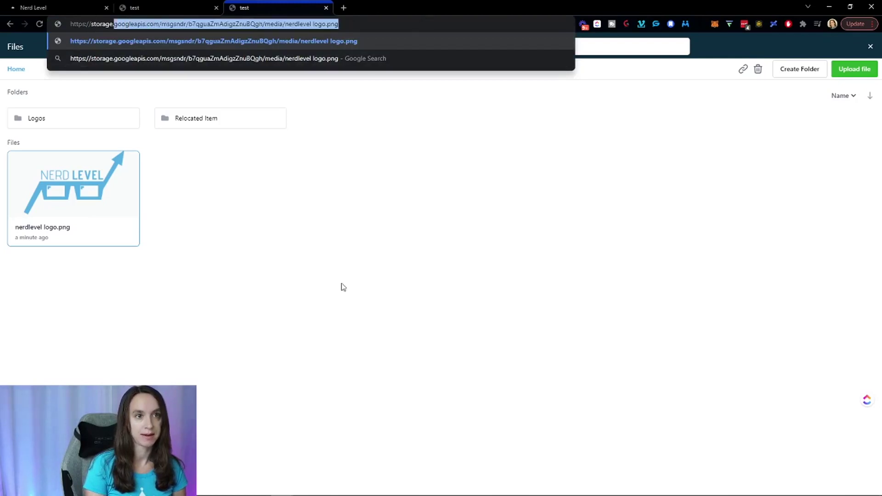
Drag nerdlevel logo.png onto the Logos folder and reopen the image picker.
click(362, 343)
drag(103, 167, 77, 118)
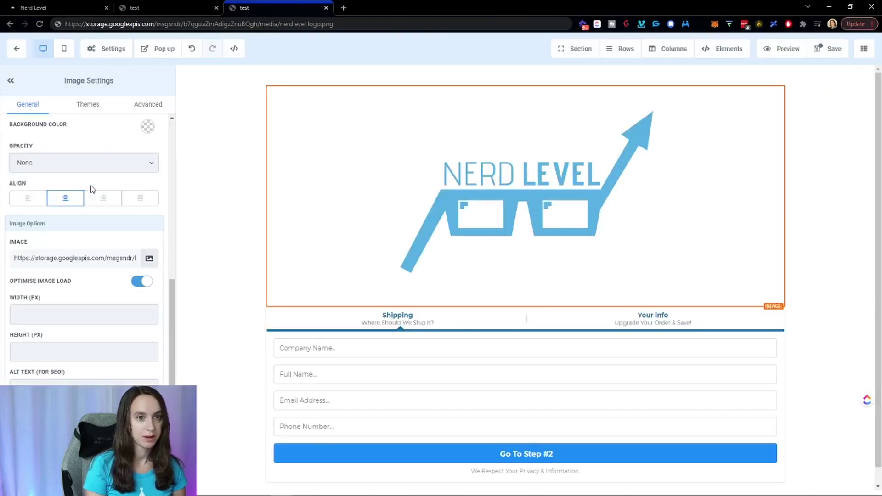
click(147, 257)
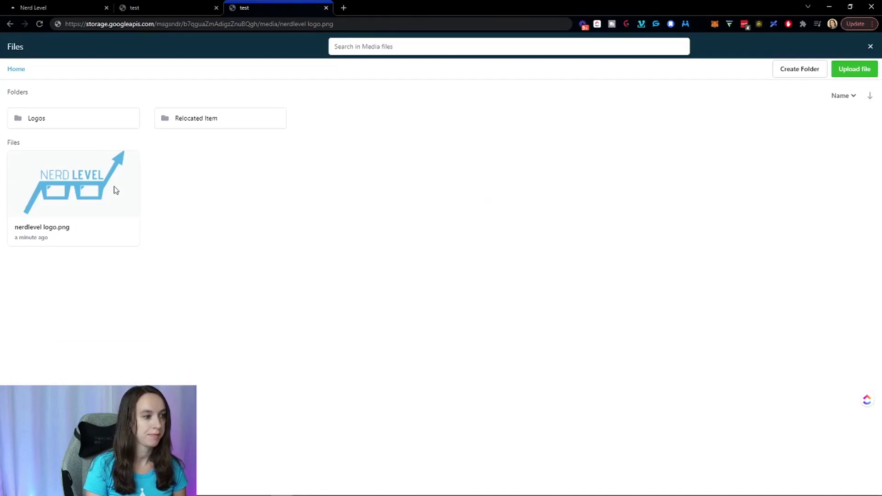
Start renaming nerdlevel logo.png but cancel, keeping its original name.
click(99, 190)
right_click(96, 188)
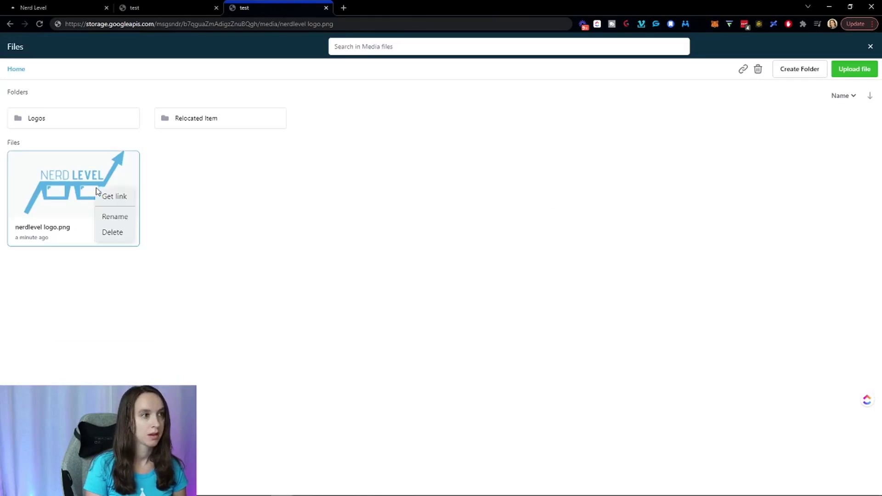
click(116, 217)
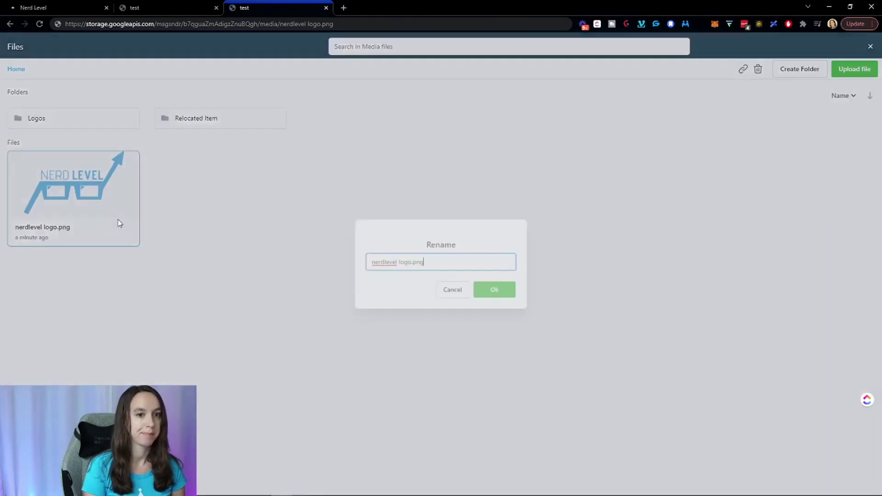
click(458, 299)
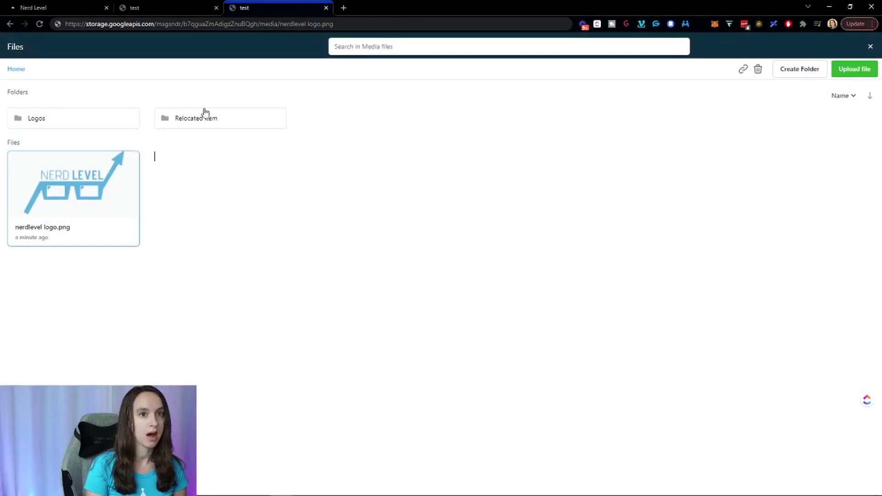
Upload affiliate giveaway.jpg from the computer into Home.
click(855, 70)
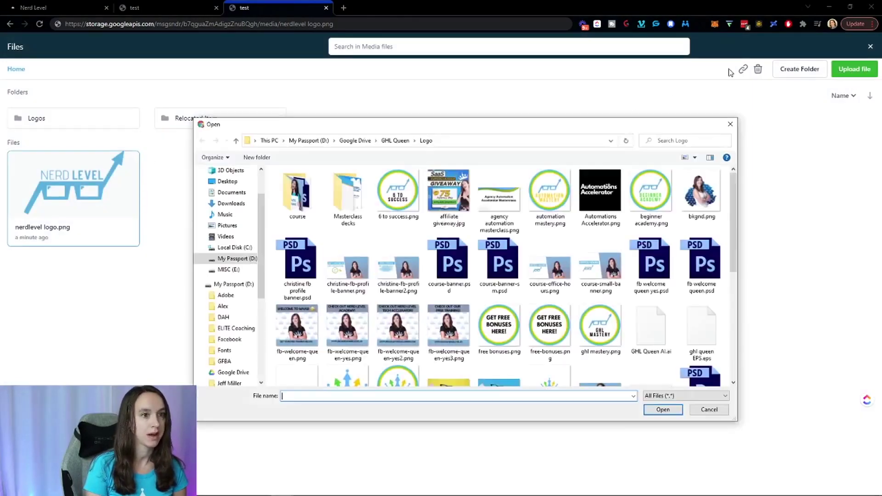
double_click(448, 195)
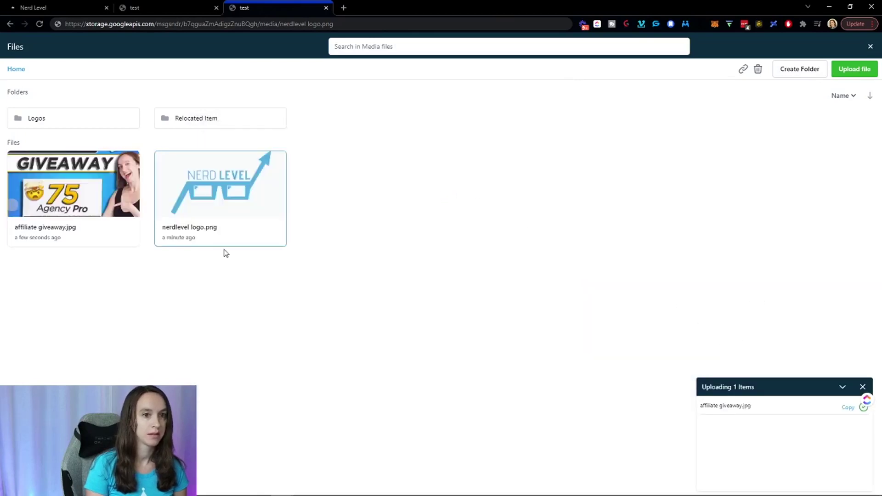
click(104, 182)
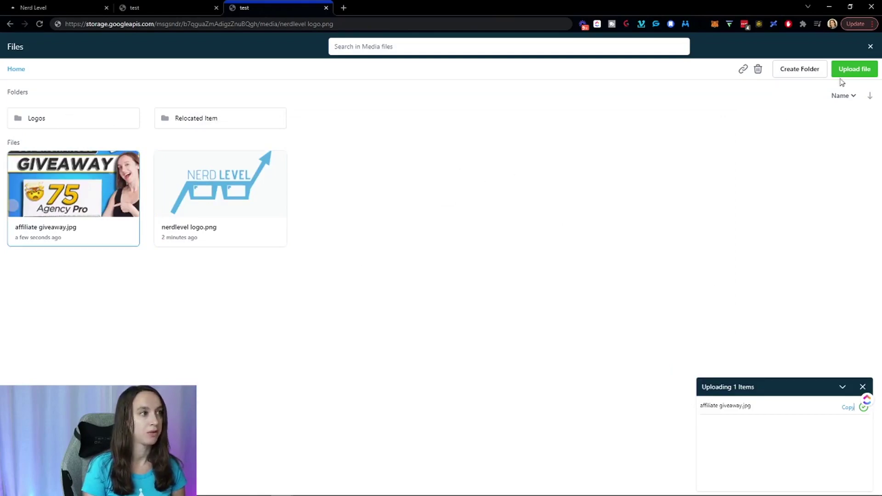
Create a new media folder named 'Email Promos'.
click(813, 69)
triple_click(449, 262)
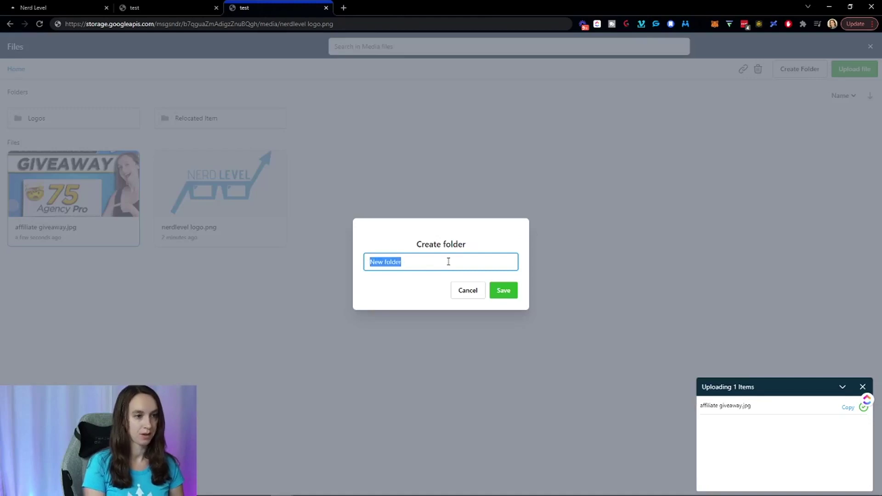
text(Email Promos)
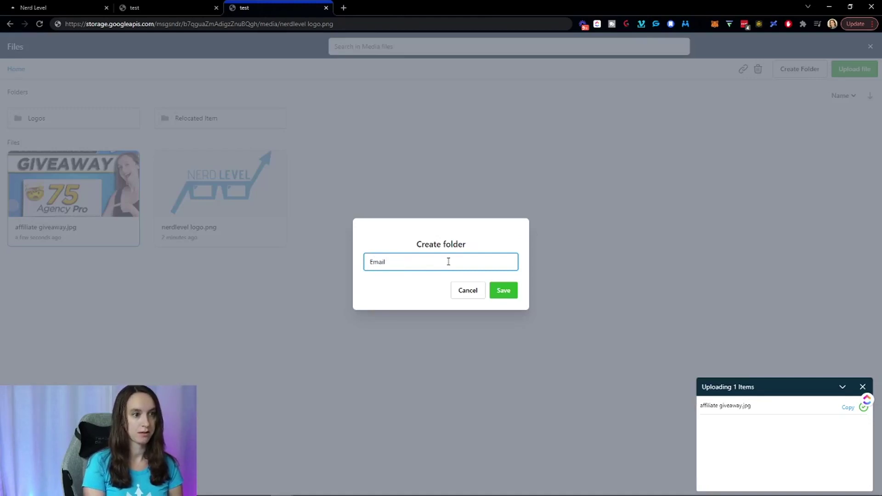
click(493, 290)
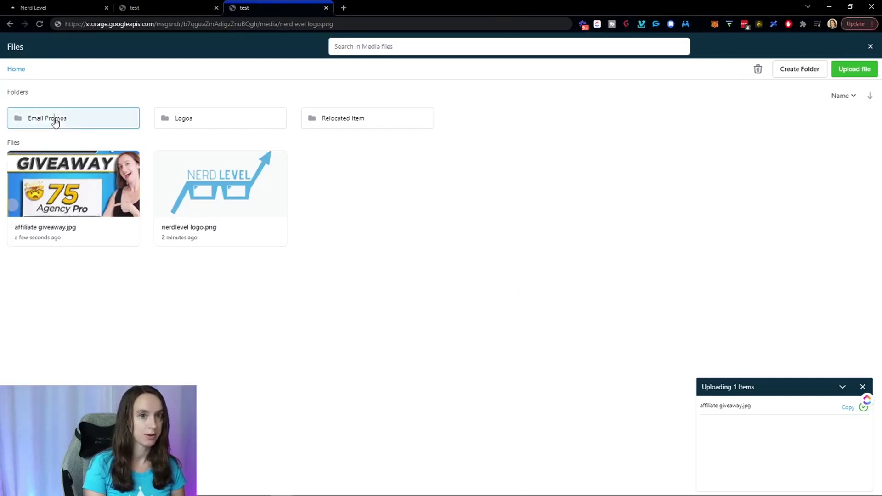
Upload affiliate giveaway.jpg into Email Promos, then return to Home.
click(56, 122)
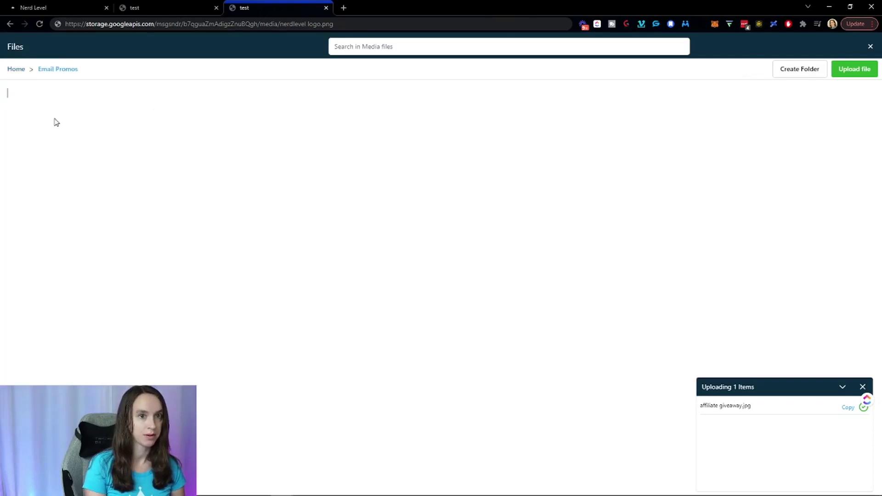
click(854, 69)
double_click(444, 203)
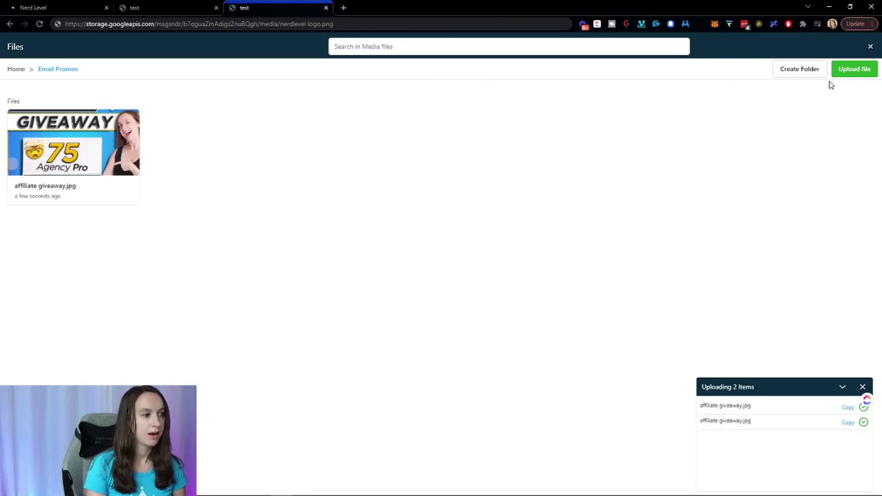
click(16, 69)
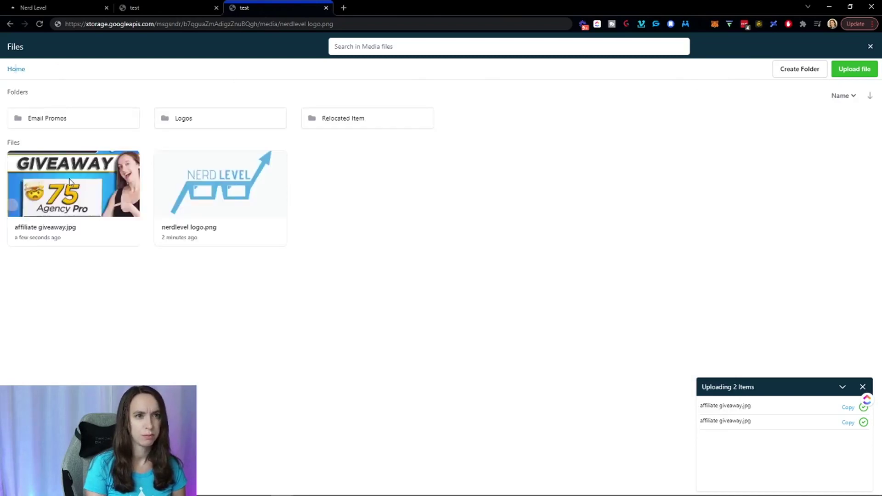
Delete affiliate giveaway.jpg from Home and open Email Promos to confirm its copy remains.
click(69, 182)
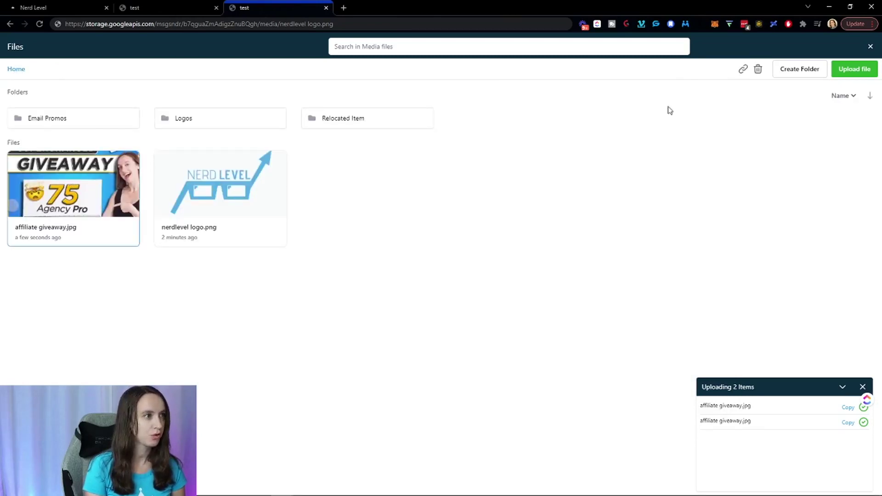
click(759, 70)
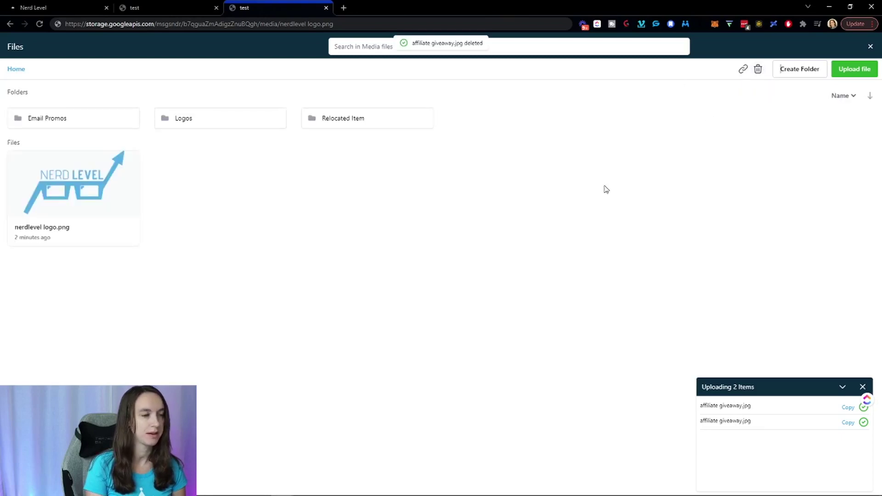
click(51, 192)
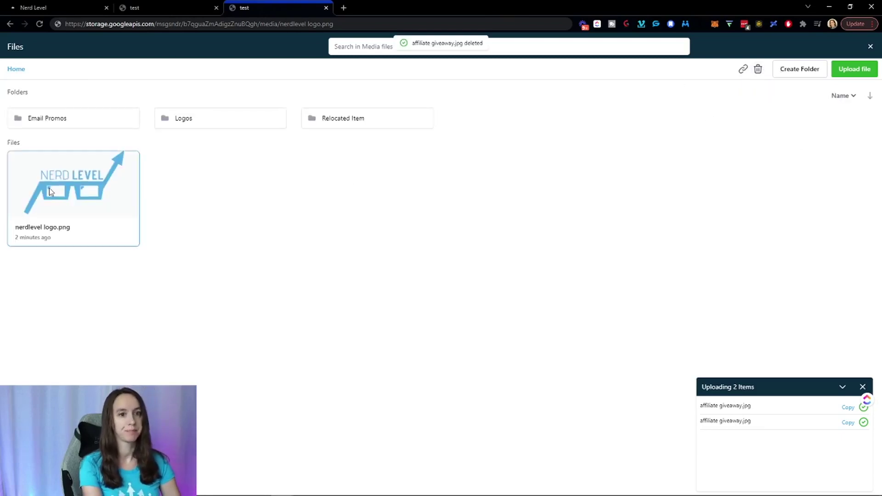
right_click(49, 193)
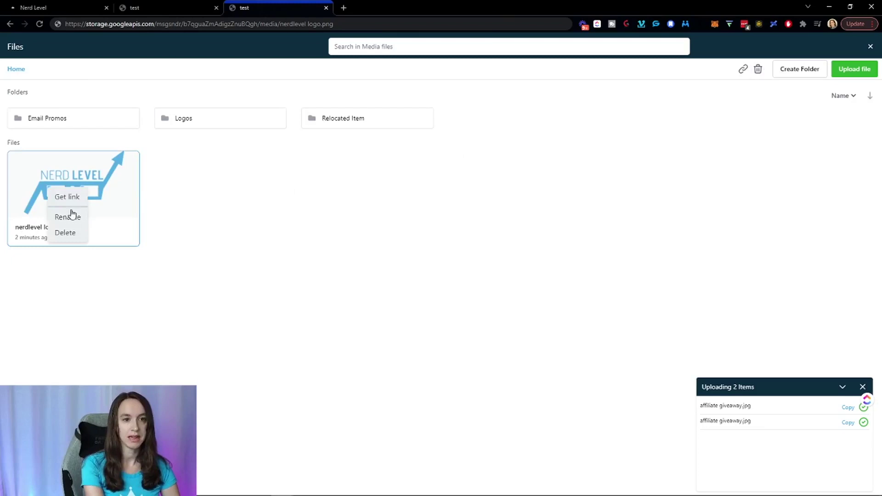
click(260, 234)
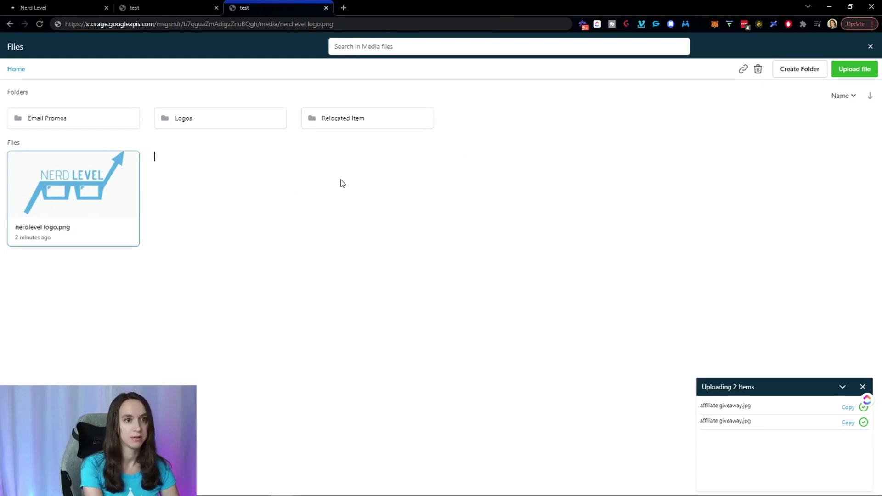
click(67, 118)
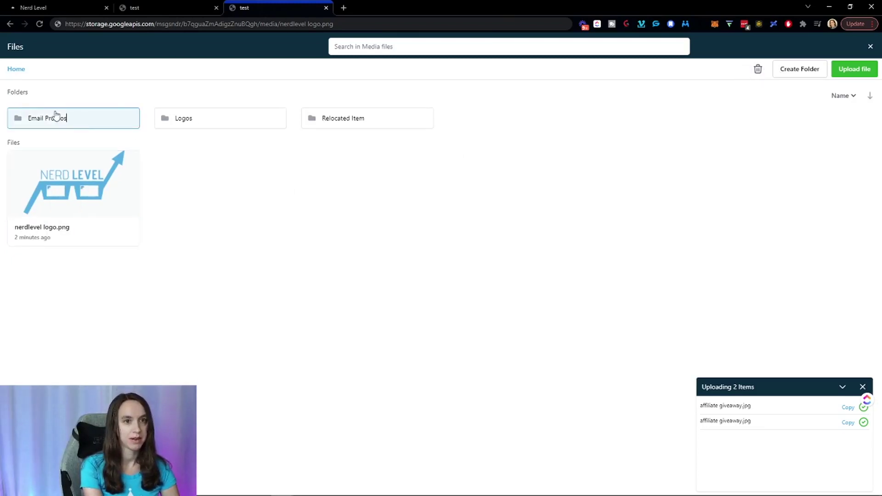
double_click(58, 116)
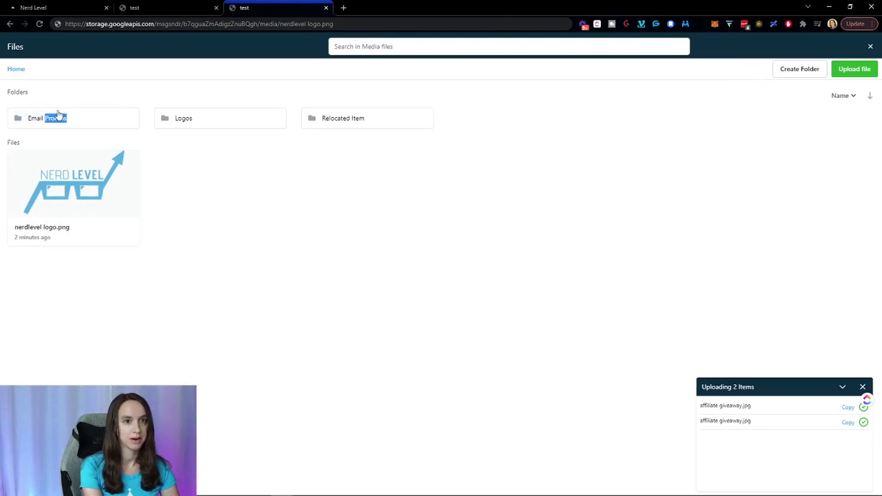
Upload nerdlevel logo.png into the Logos folder.
click(17, 70)
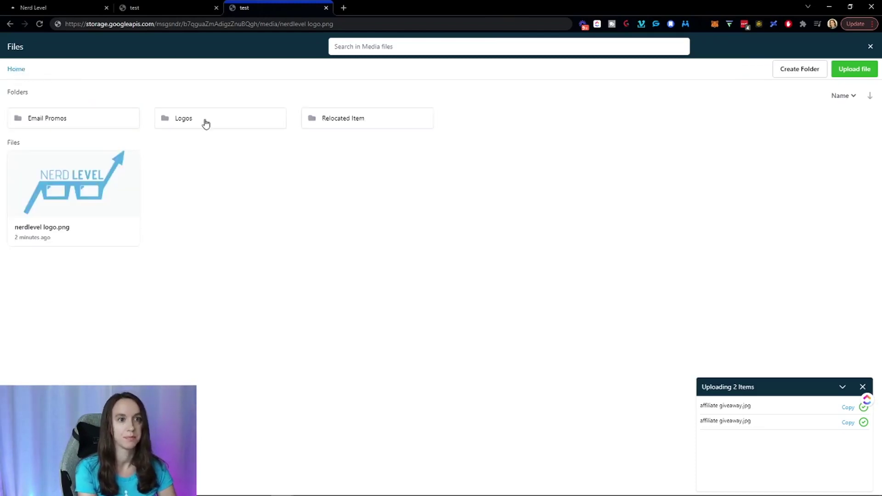
click(206, 123)
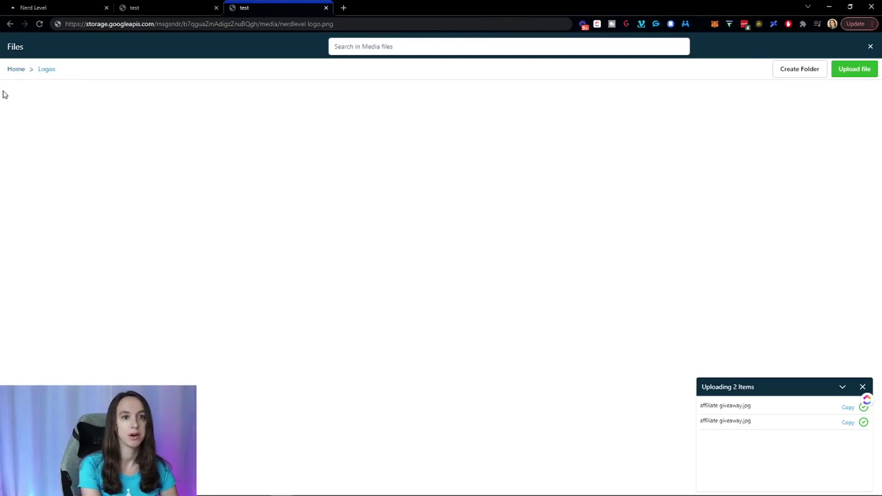
click(870, 71)
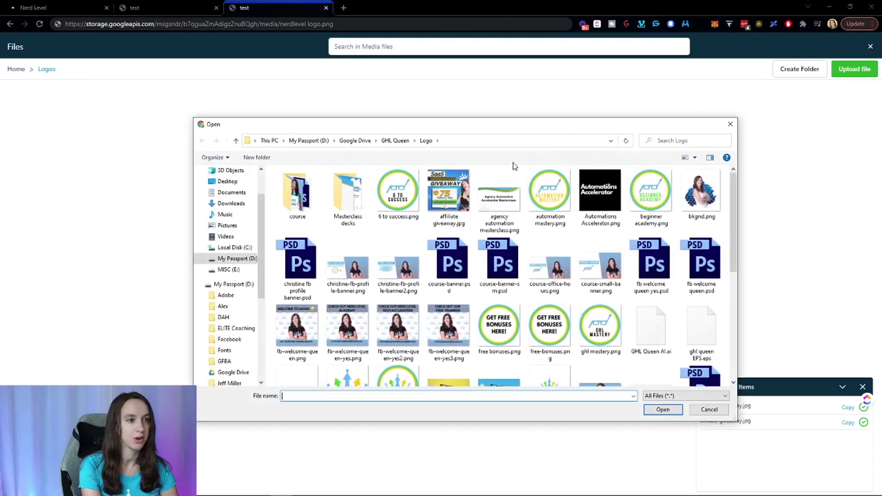
scroll(531, 230, down, 2)
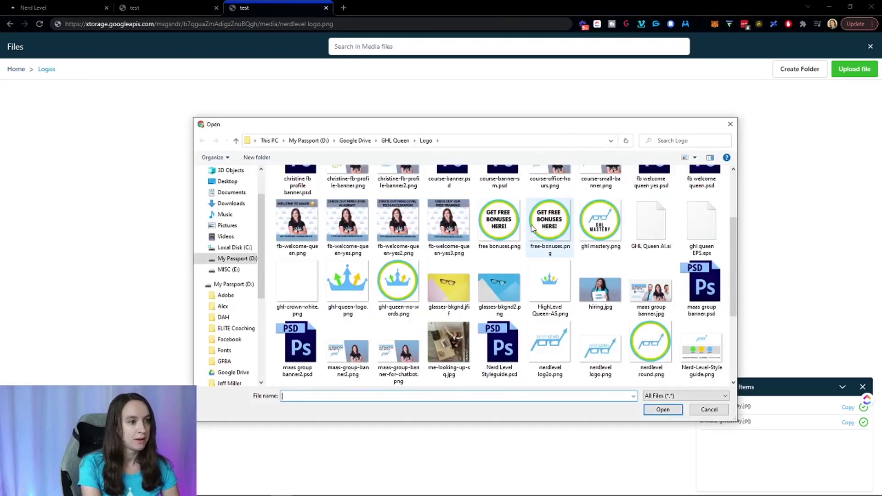
double_click(601, 348)
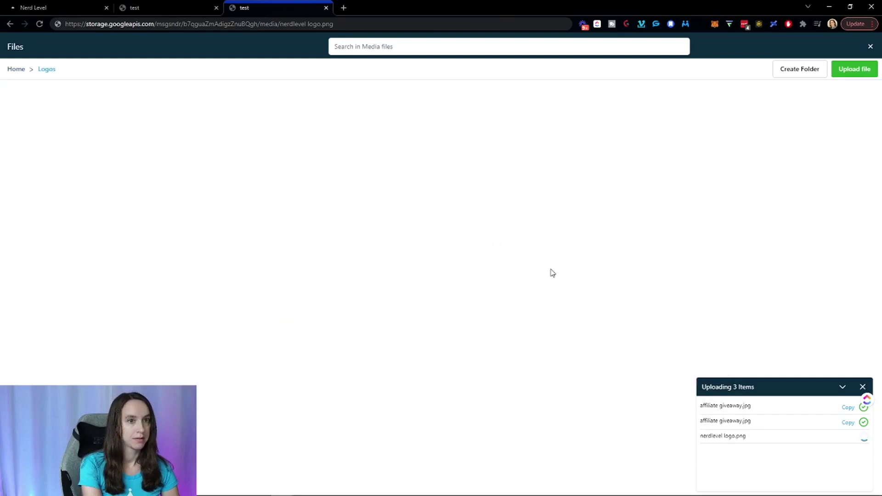
Check Email Promos, then delete the stray nerdlevel logo.png from Home.
click(16, 69)
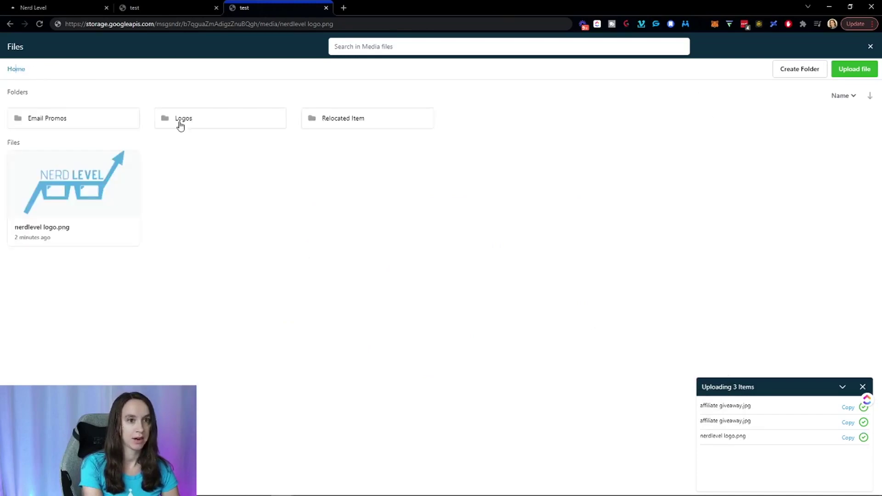
click(41, 120)
click(17, 69)
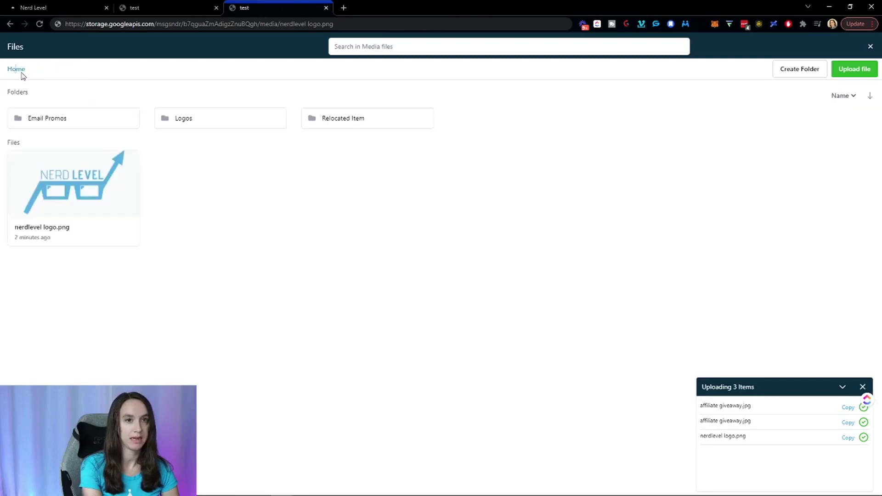
click(83, 190)
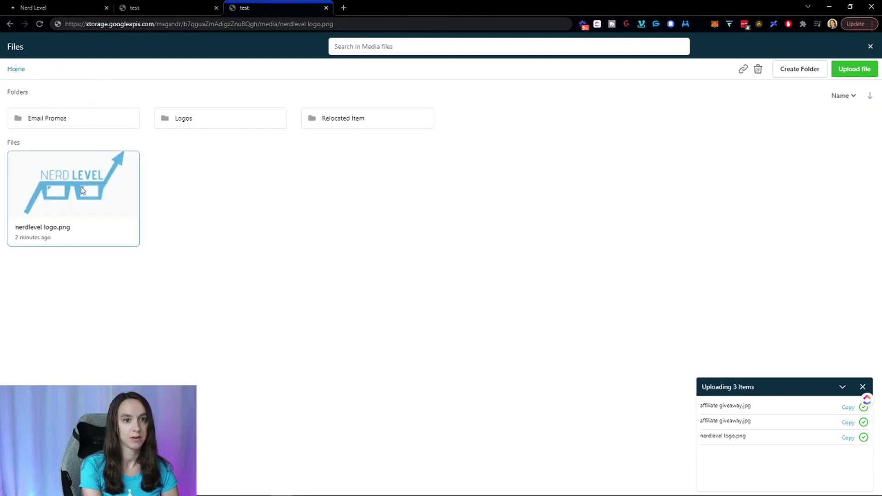
click(758, 70)
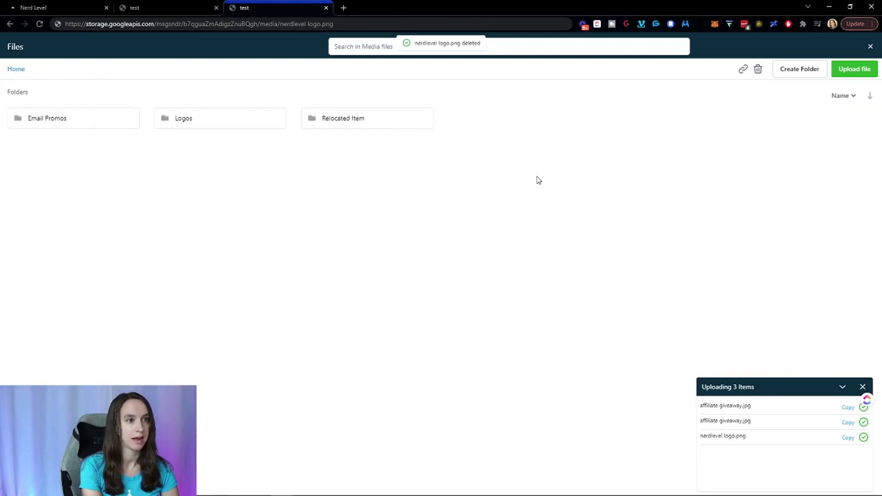
Close the media library, save the page with the Nerd Level logo, and exit to the funnel.
click(871, 47)
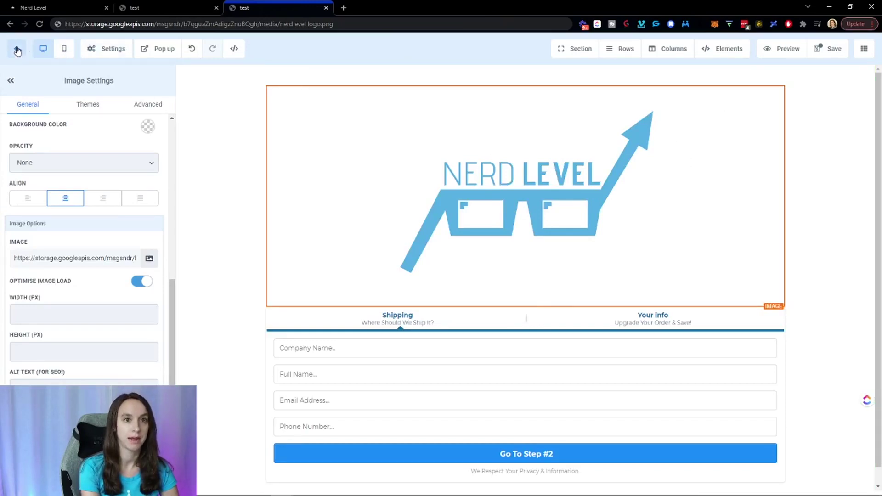
click(833, 49)
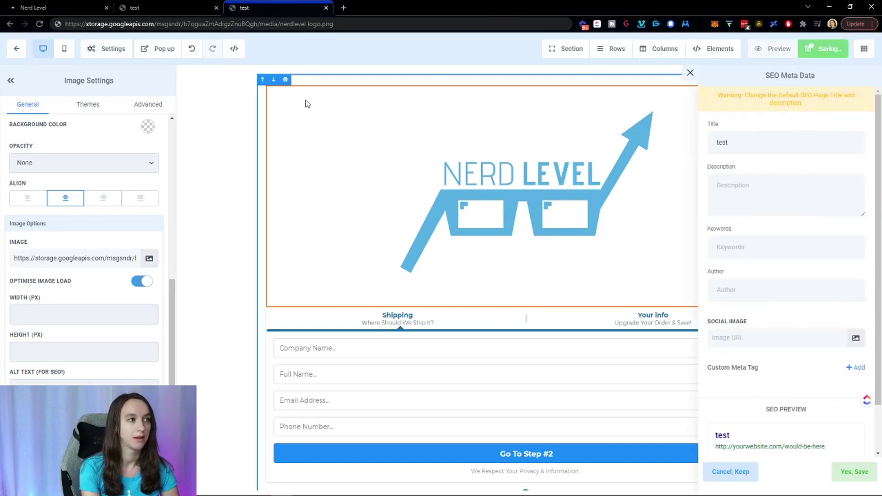
click(17, 56)
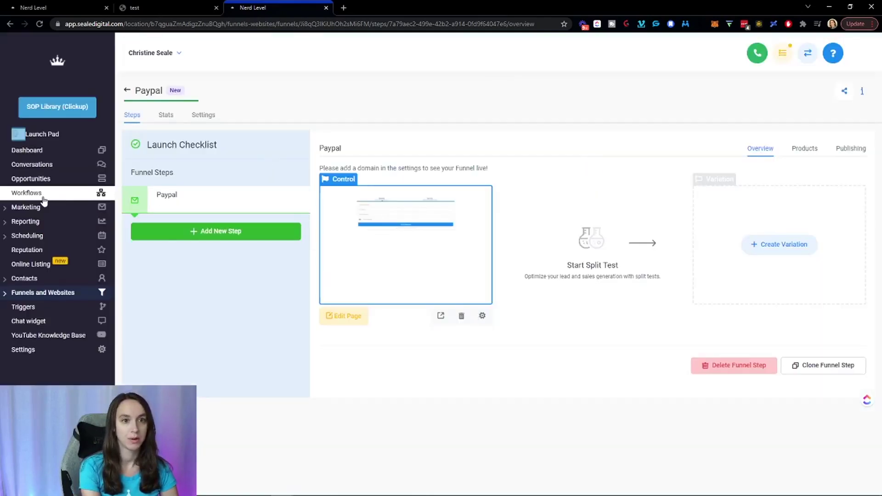
Open the first New Template under Marketing > Emails and choose to replace its placeholder logo.
click(25, 207)
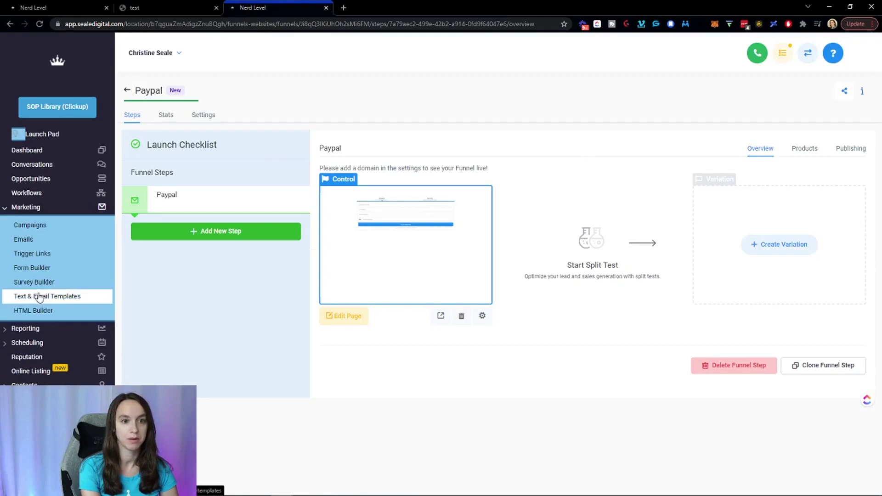
click(55, 240)
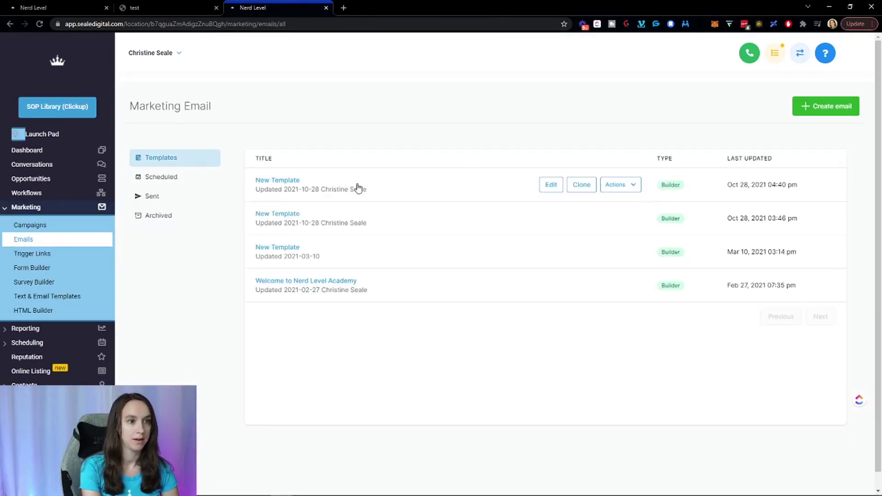
click(268, 182)
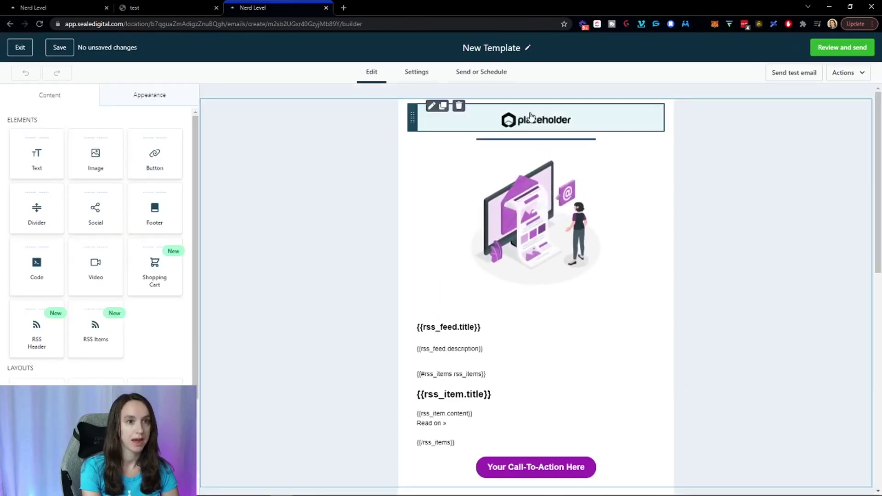
click(523, 118)
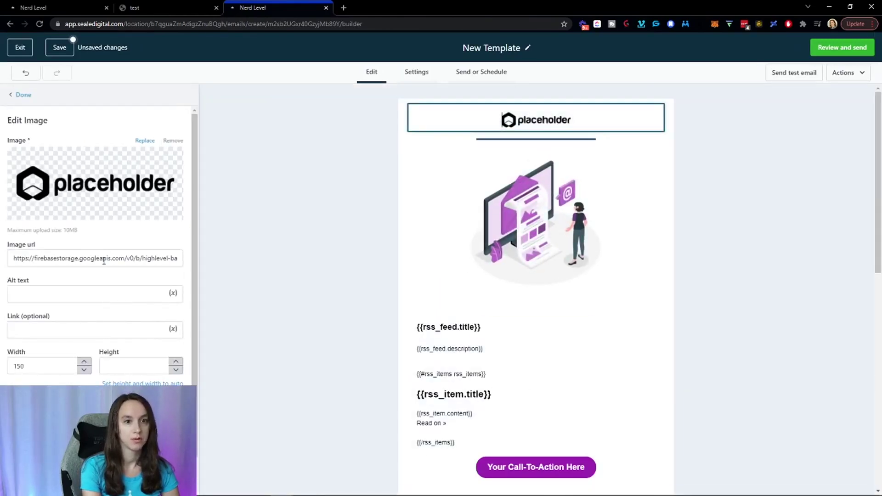
click(144, 141)
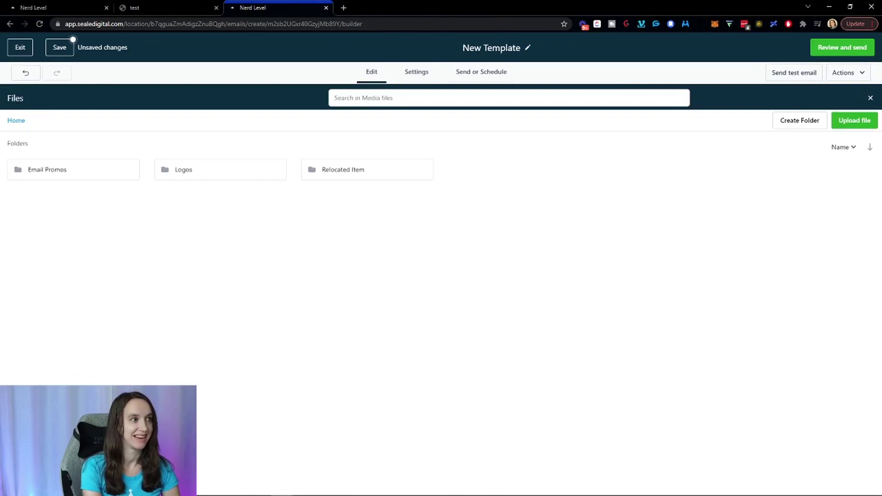
Replace the placeholder header logo with nerdlevel logo.png from the Logos folder.
click(870, 98)
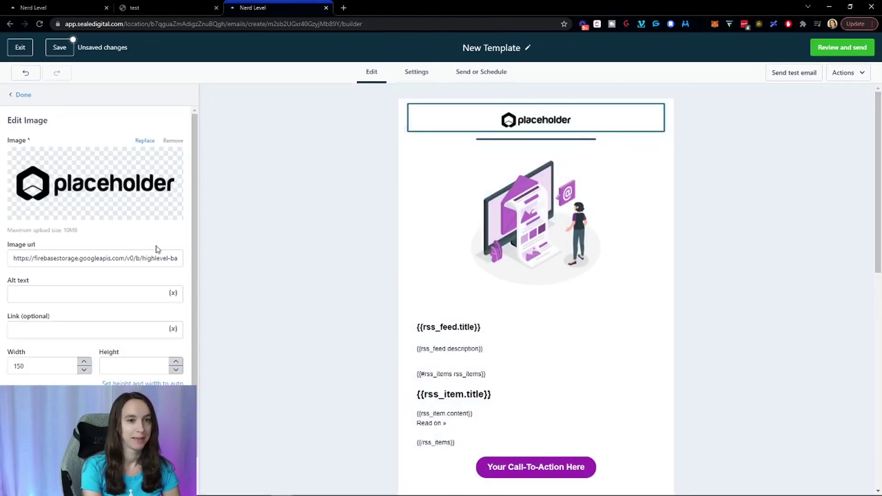
click(560, 125)
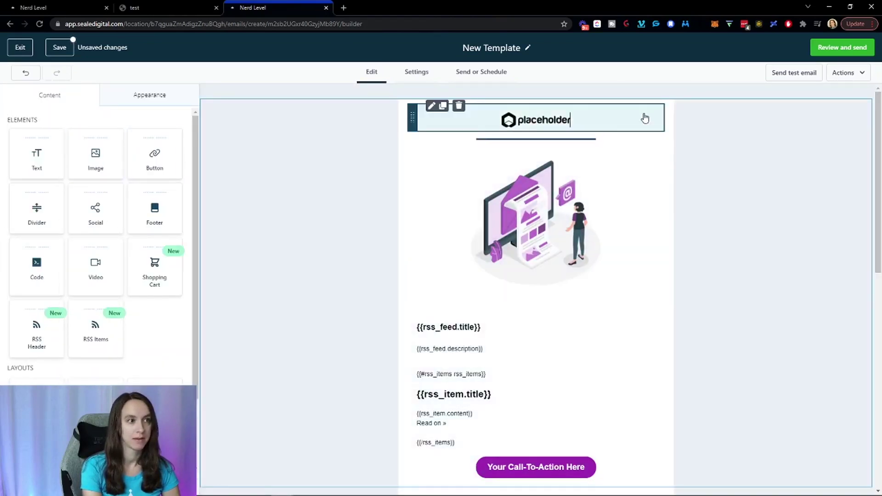
click(644, 118)
click(147, 141)
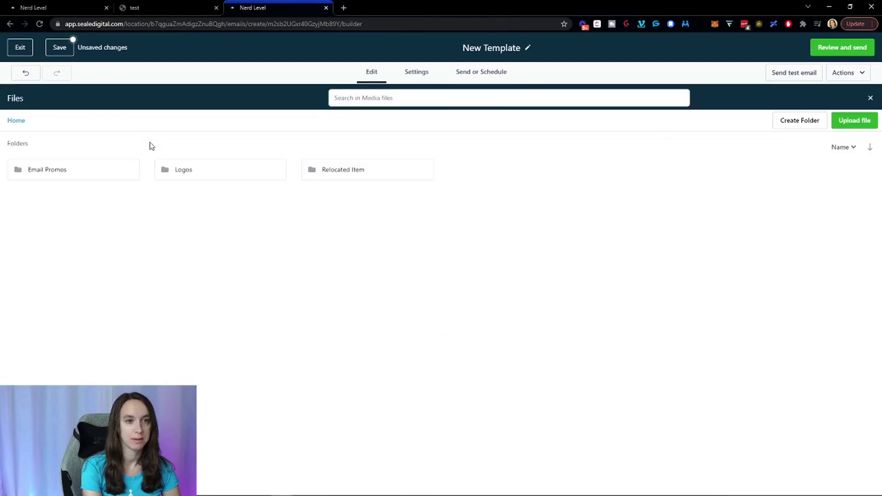
click(238, 173)
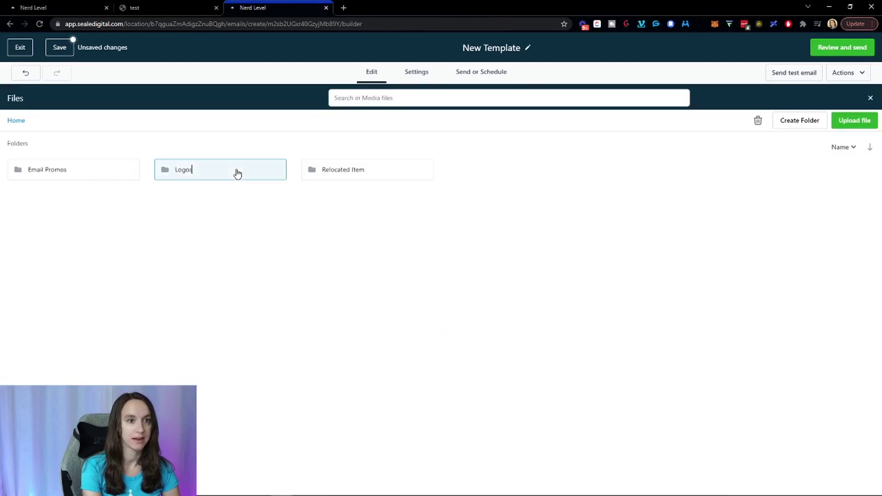
double_click(237, 173)
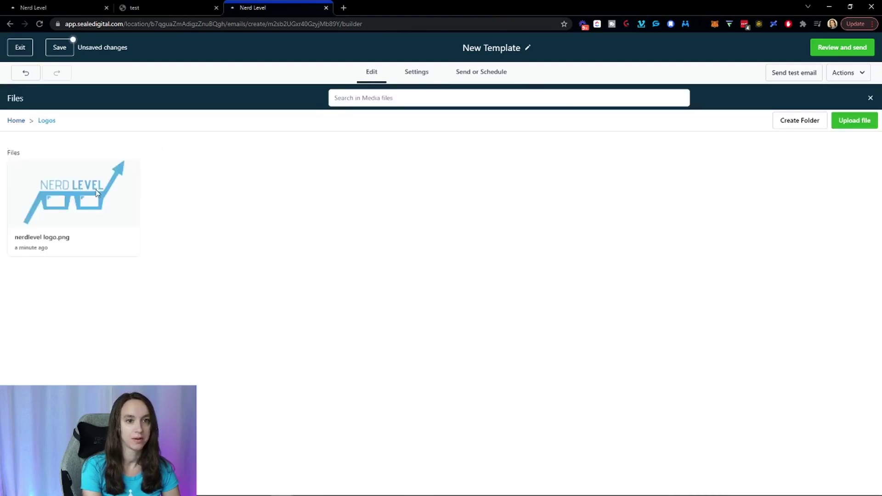
click(78, 215)
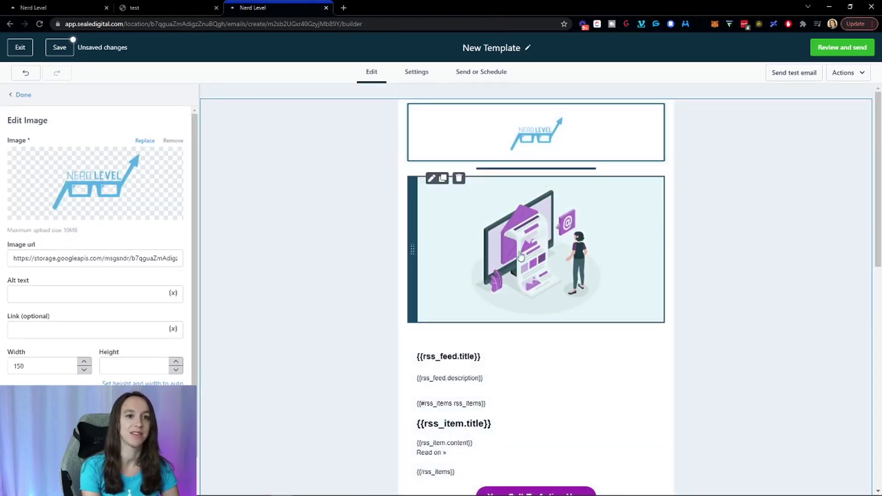
Swap the purple computer illustration for affiliate giveaway.jpg from the Email Promos folder.
click(514, 258)
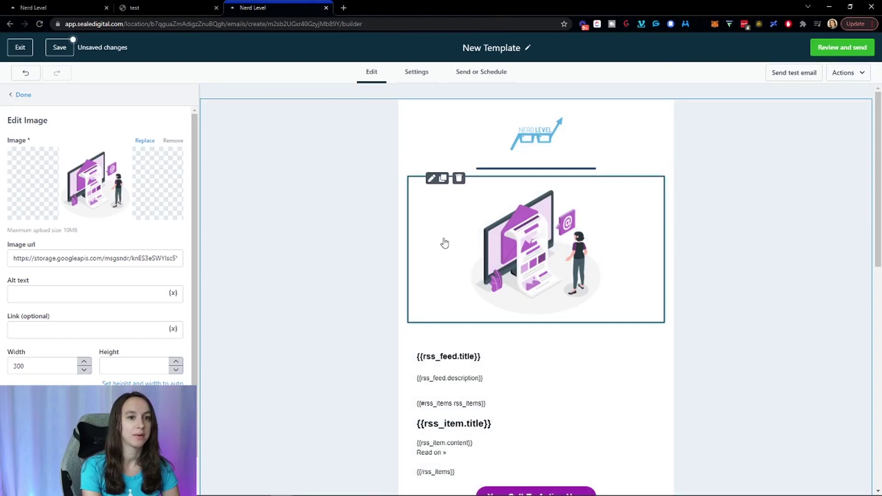
click(145, 141)
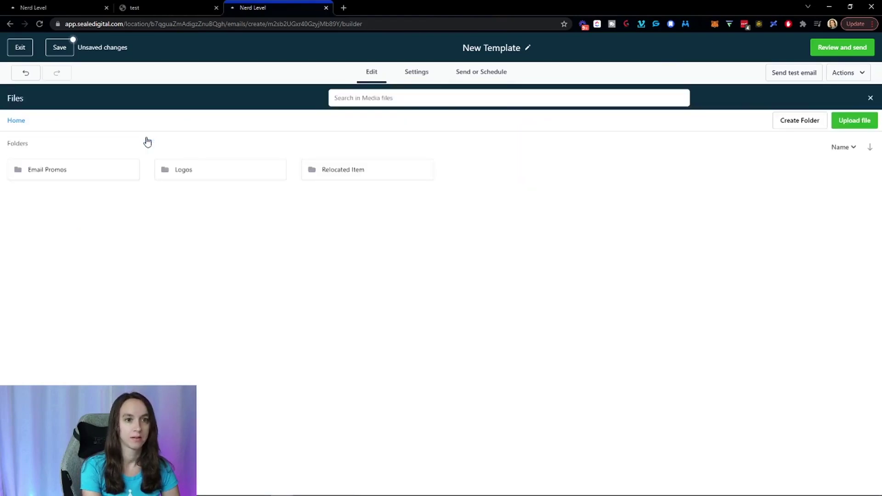
double_click(75, 175)
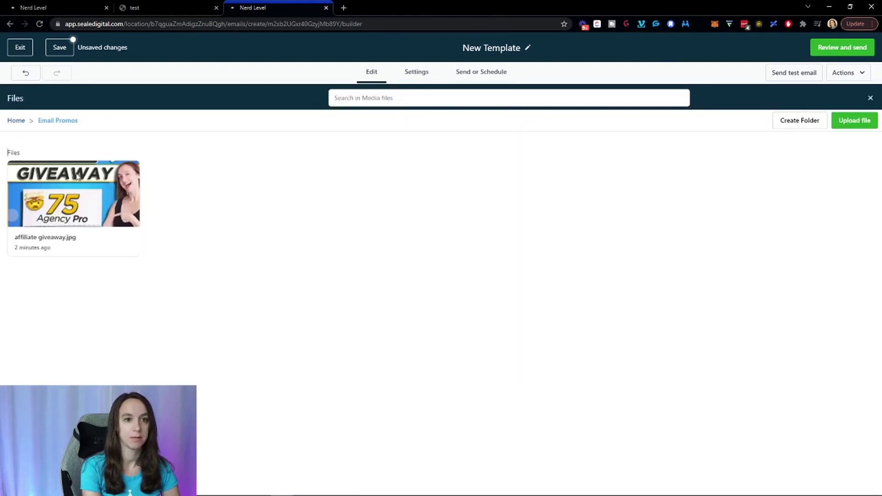
click(77, 186)
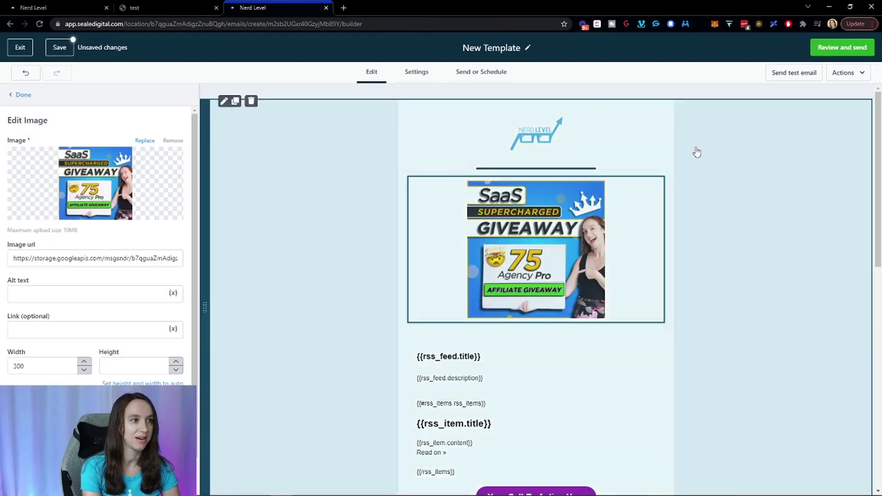
click(701, 184)
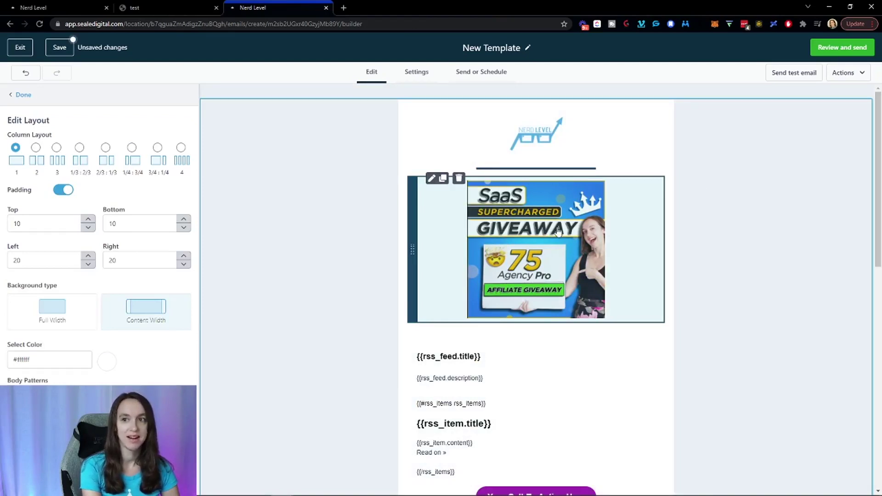
Save the New Template email and return to the Marketing Email templates list.
scroll(582, 241, down, 2)
scroll(581, 241, up, 2)
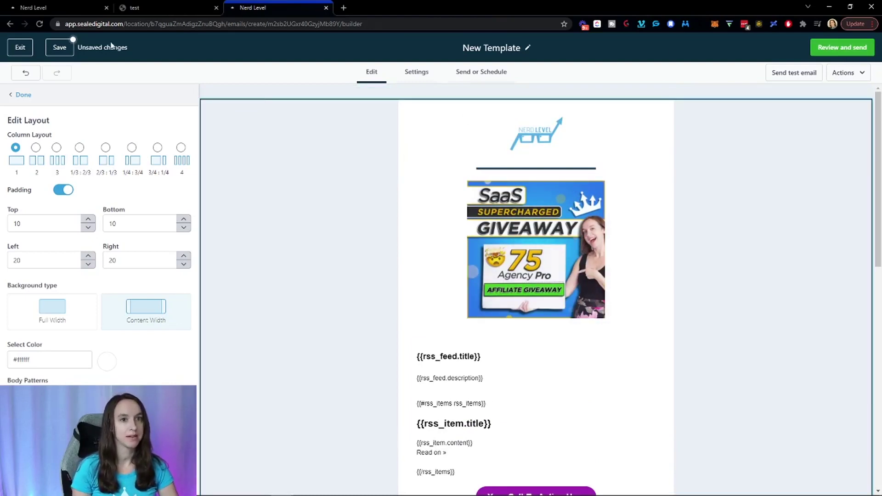
click(69, 49)
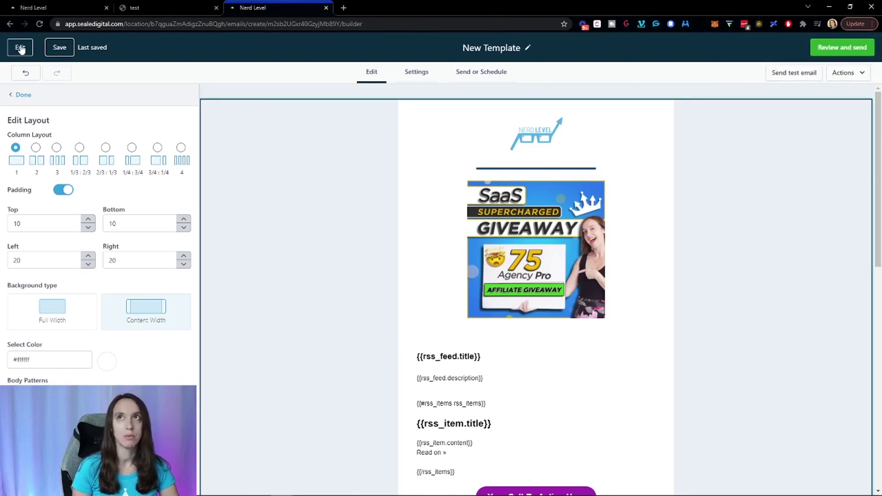
click(20, 49)
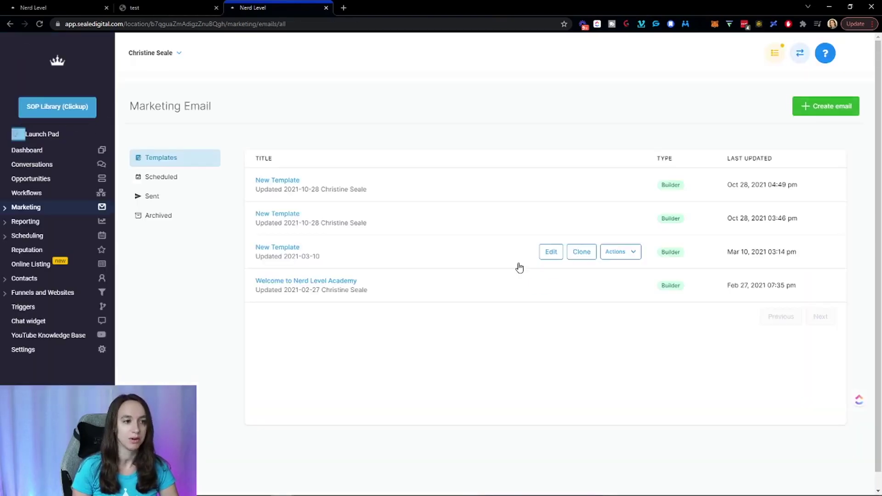